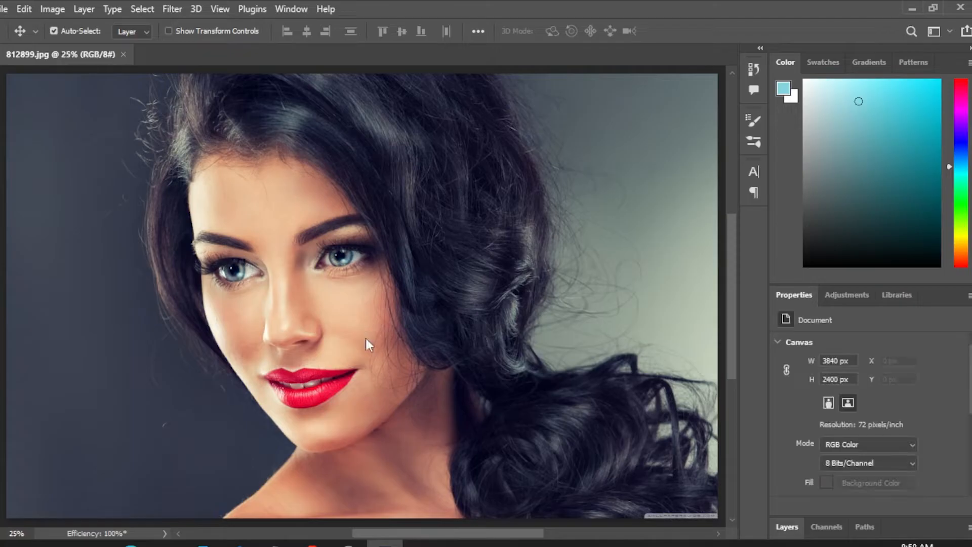
Reset the Essentials workspace to its default layout.
scroll(541, 365, down, 1)
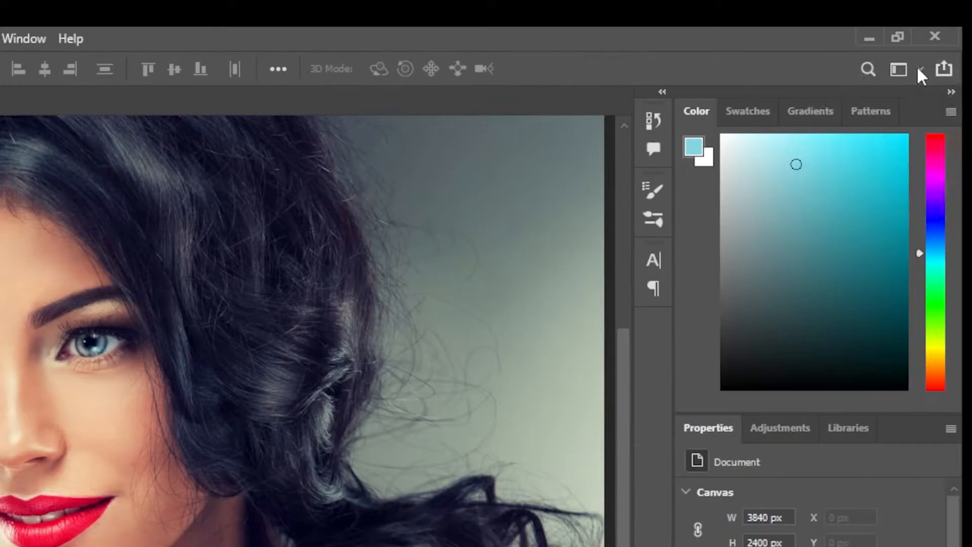
click(948, 30)
click(859, 81)
click(918, 67)
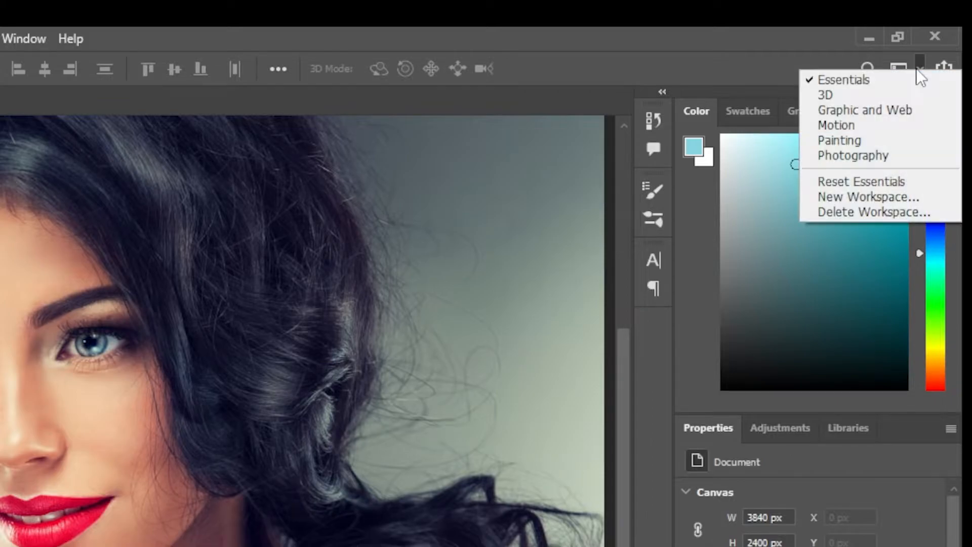
click(896, 182)
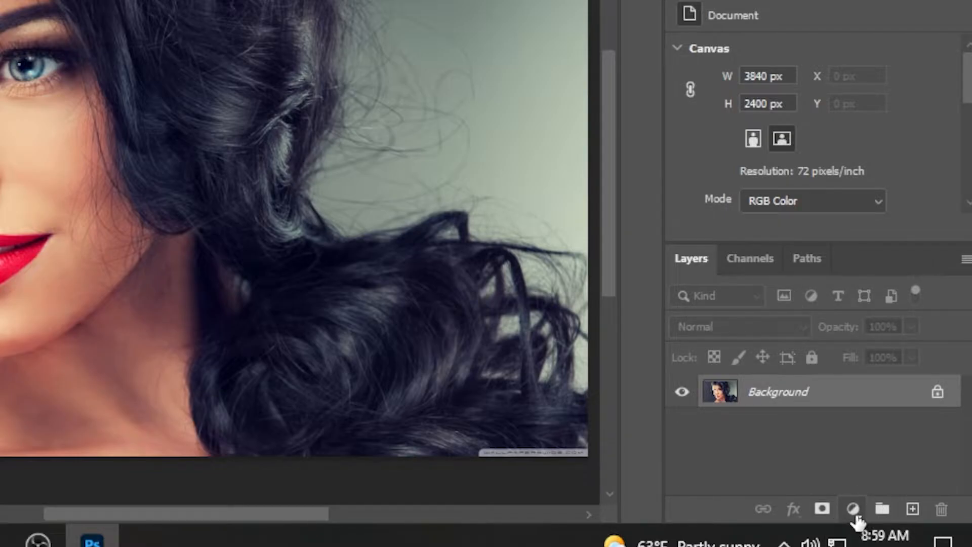
Add a Black & White adjustment layer above the Background layer.
click(855, 511)
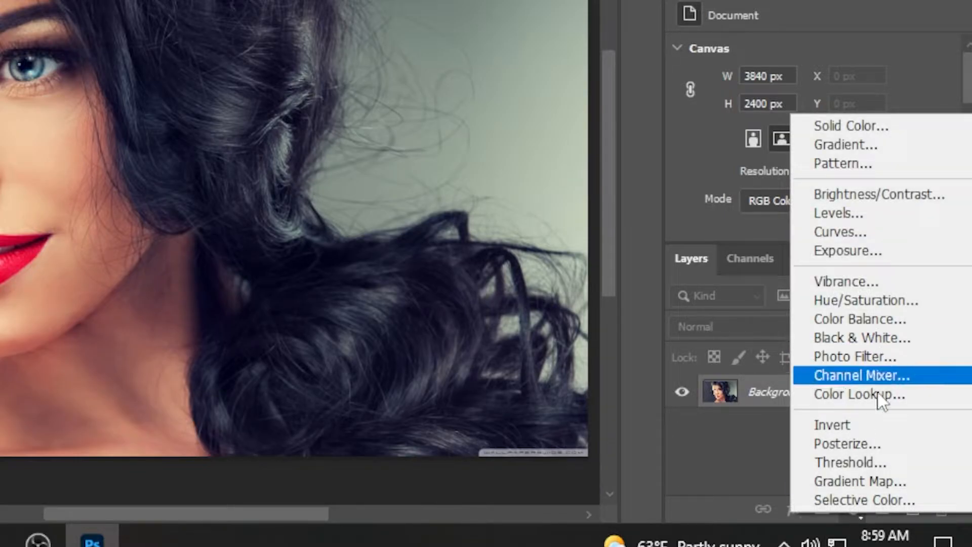
click(876, 337)
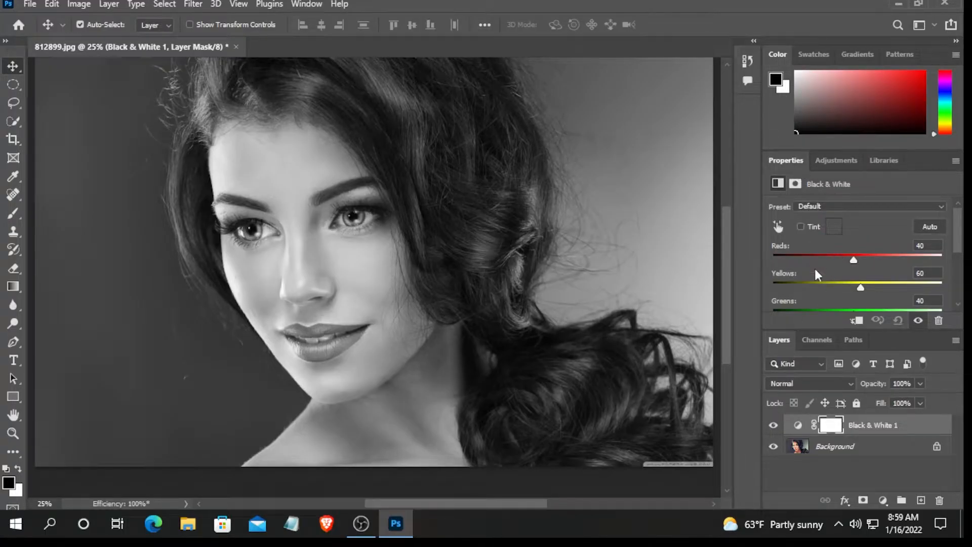
Set the Black & White adjustment's Blues to -104 and Magentas to -92.
scroll(943, 241, down, 3)
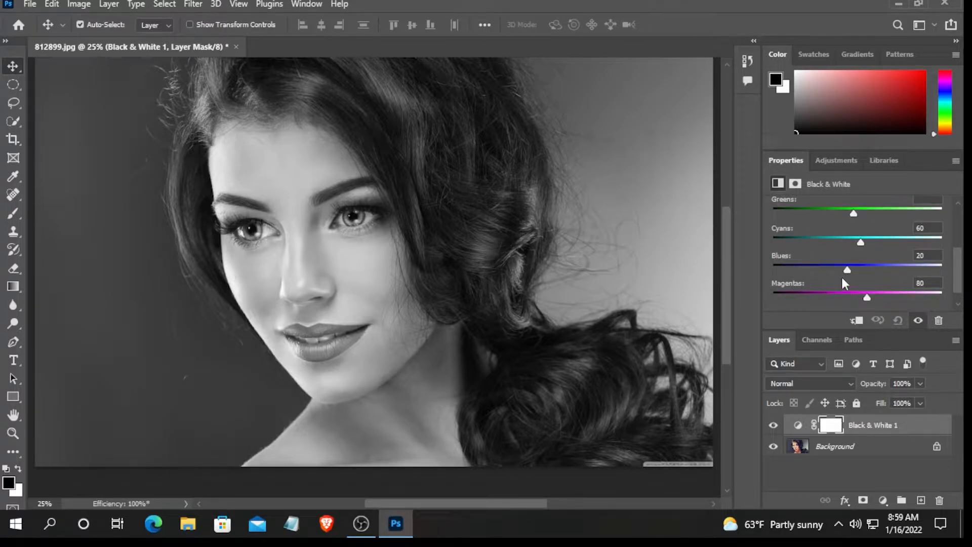
scroll(285, 233, down, 1)
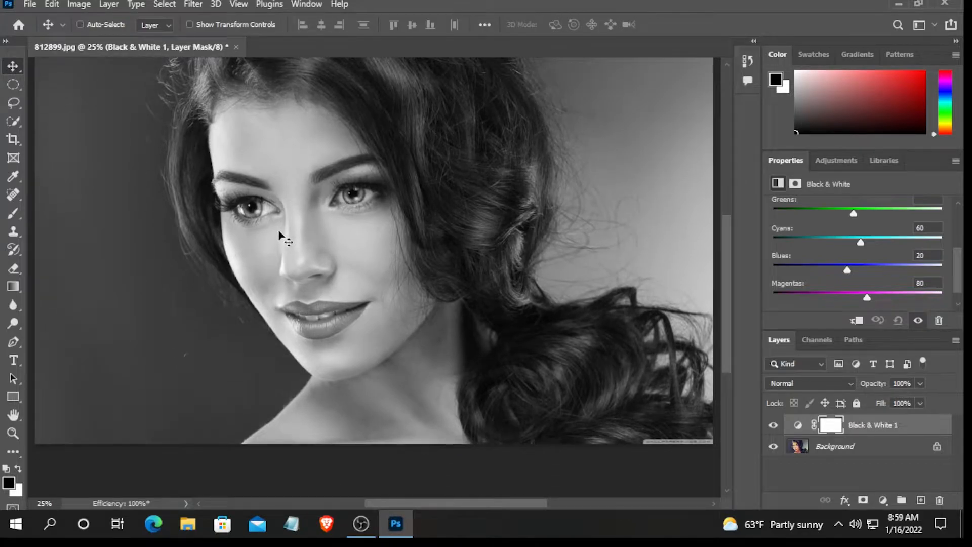
scroll(280, 234, right, 1)
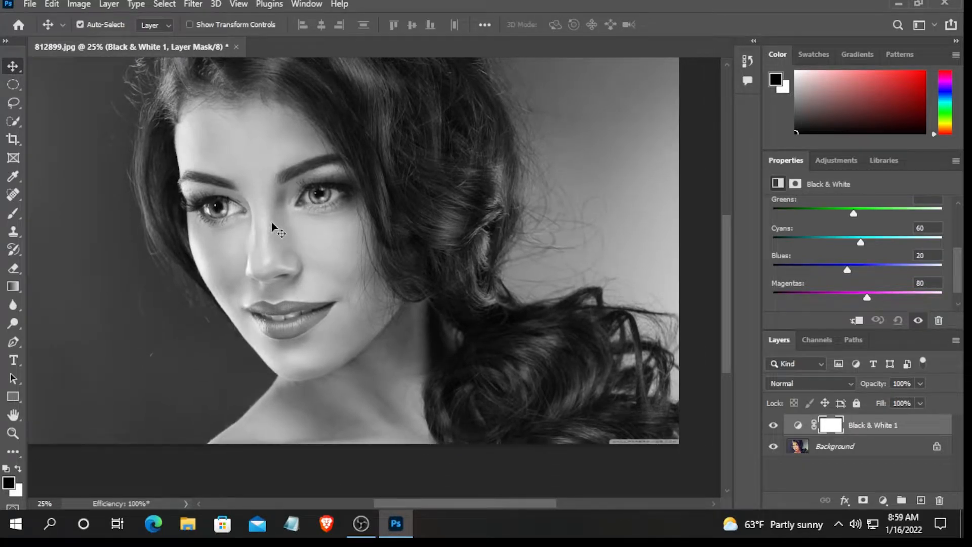
scroll(312, 242, up, 1)
scroll(312, 242, down, 2)
scroll(185, 235, up, 1)
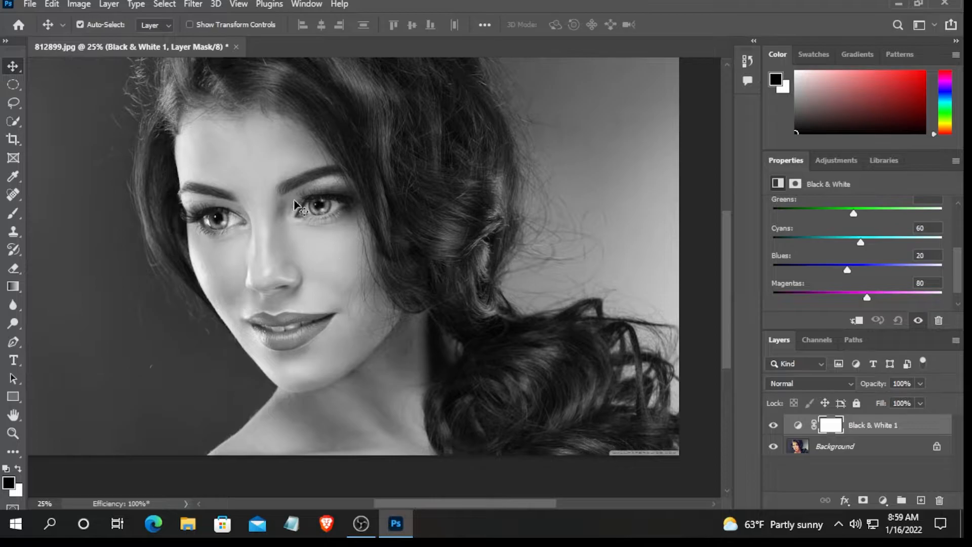
scroll(315, 243, up, 1)
drag(848, 269, 802, 269)
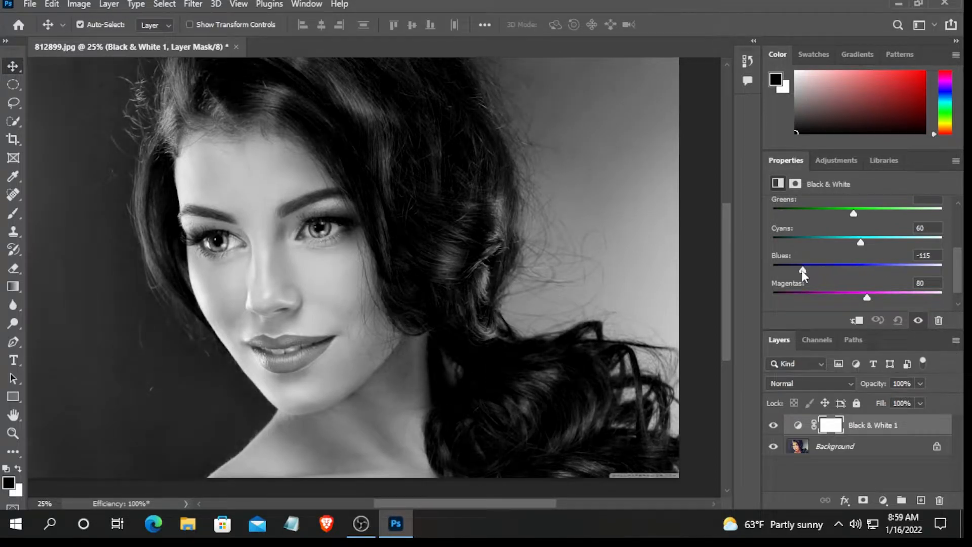
drag(865, 298, 810, 296)
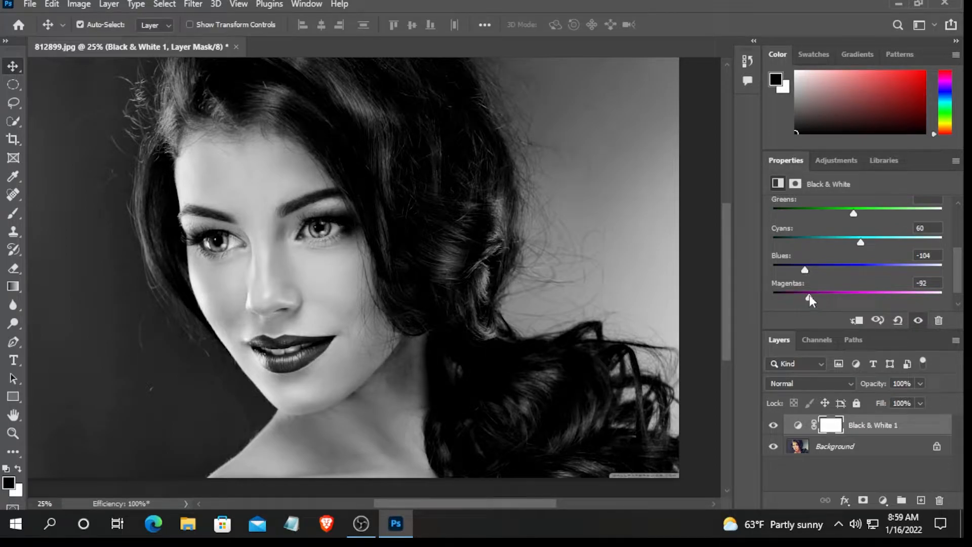
Choose the Brush tool with the soft round 30 tip and set its size to 36 px.
scroll(389, 274, up, 3)
scroll(390, 274, down, 2)
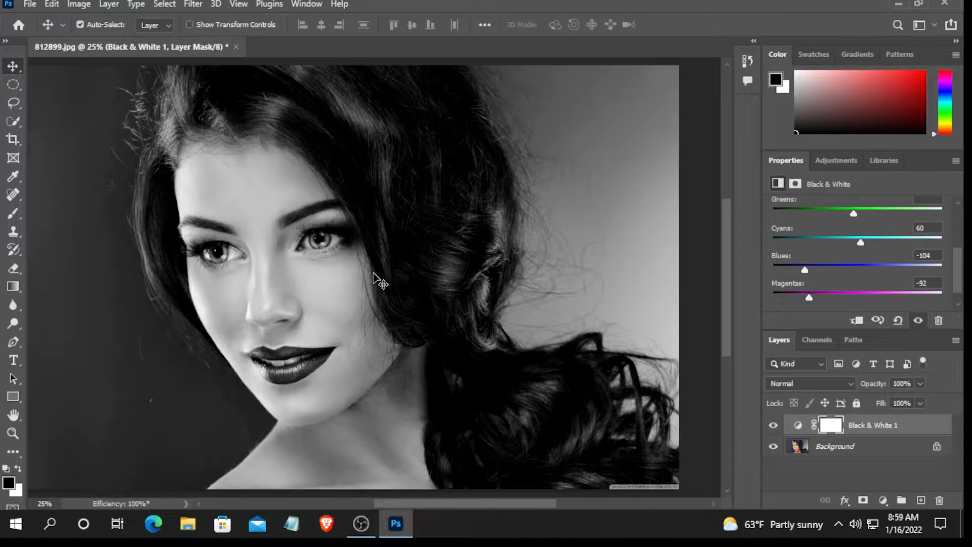
scroll(391, 278, down, 2)
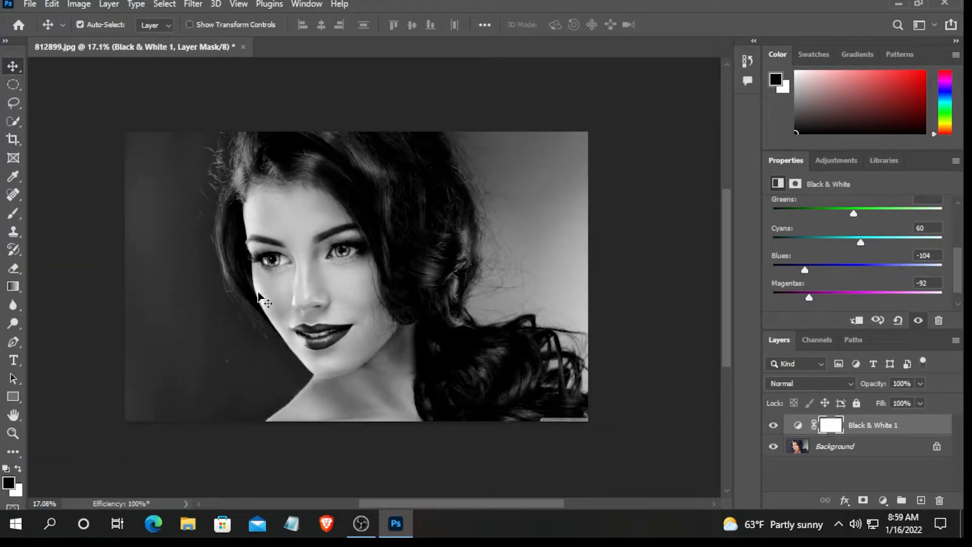
scroll(253, 293, up, 1)
scroll(254, 292, up, 1)
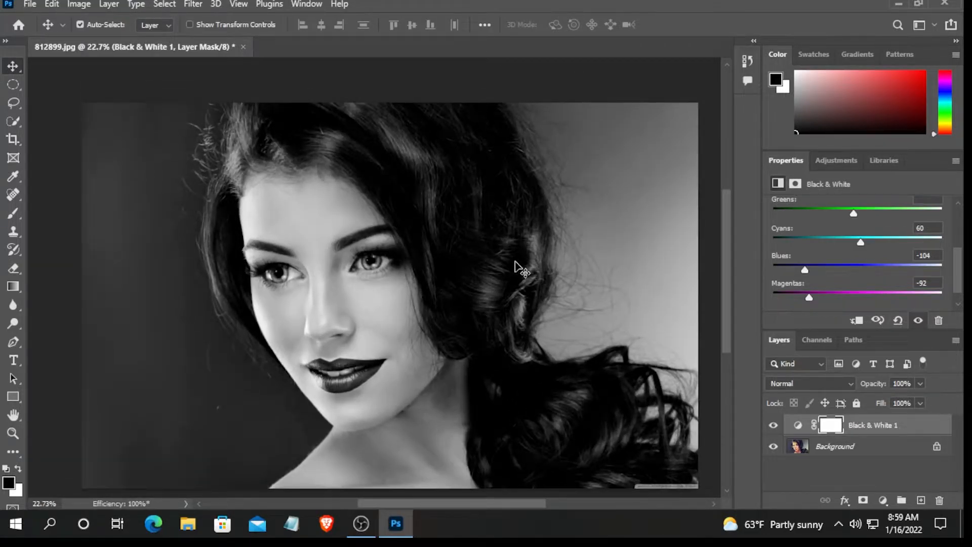
click(15, 216)
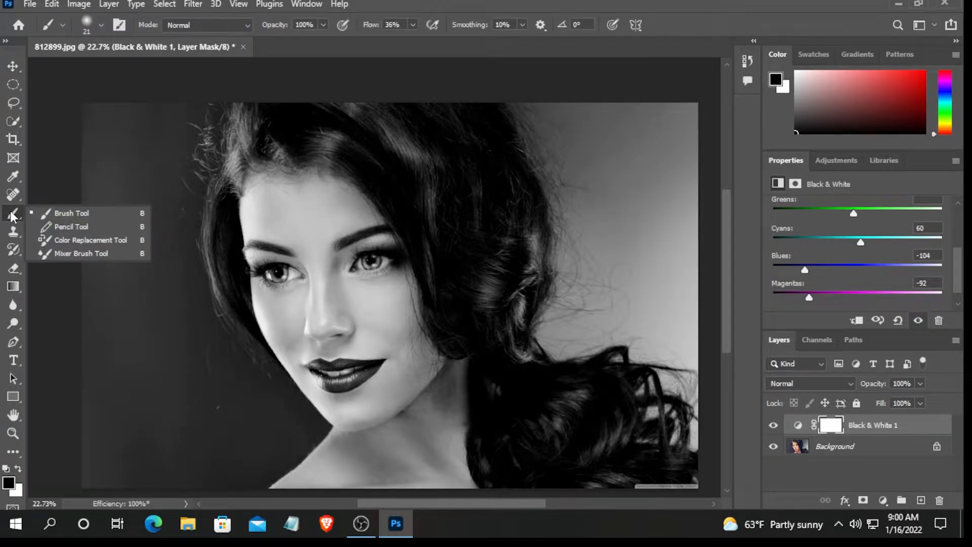
click(50, 216)
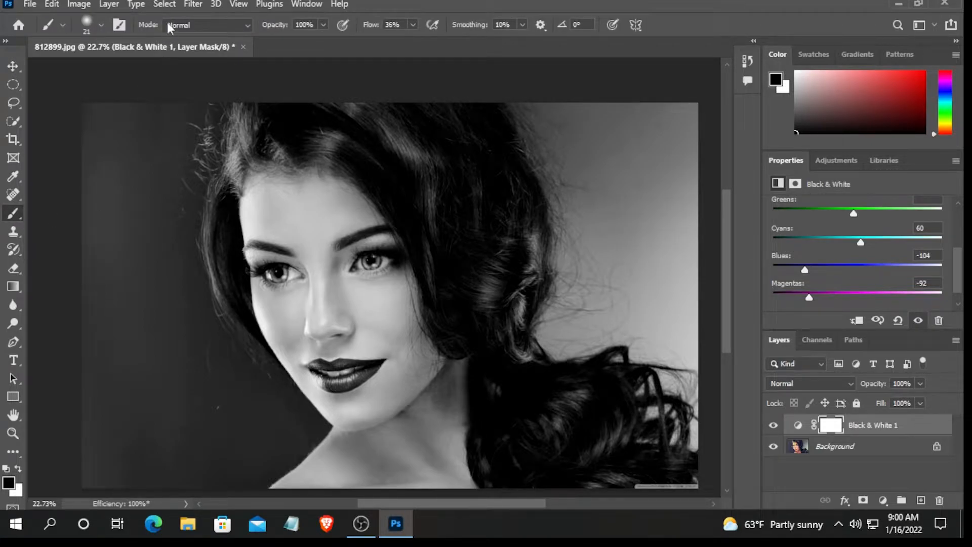
click(103, 25)
click(103, 26)
key(F5)
click(594, 133)
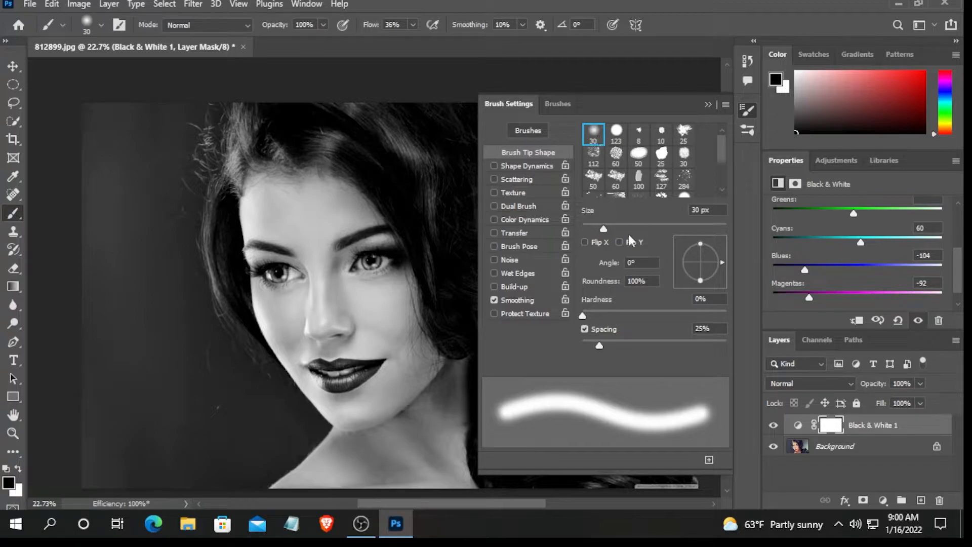
drag(602, 229, 609, 230)
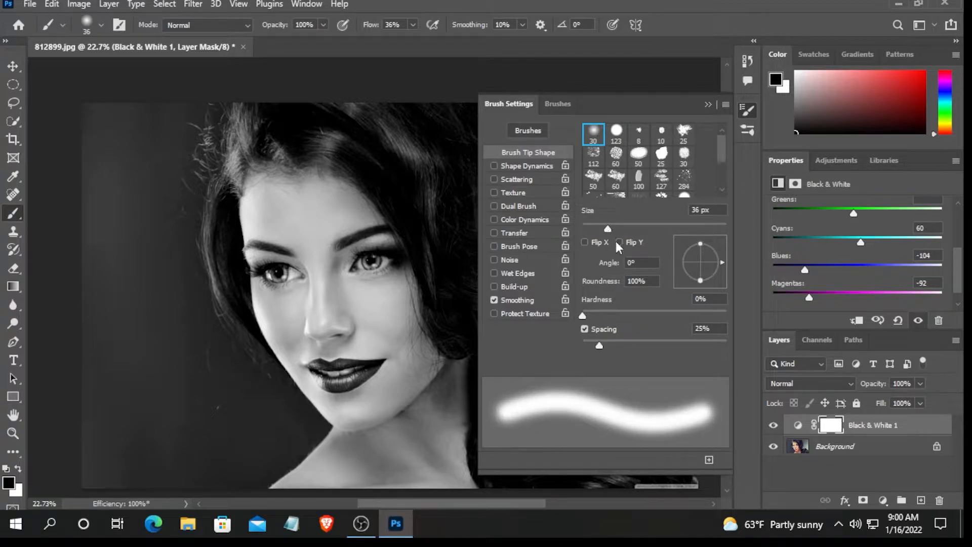
click(707, 104)
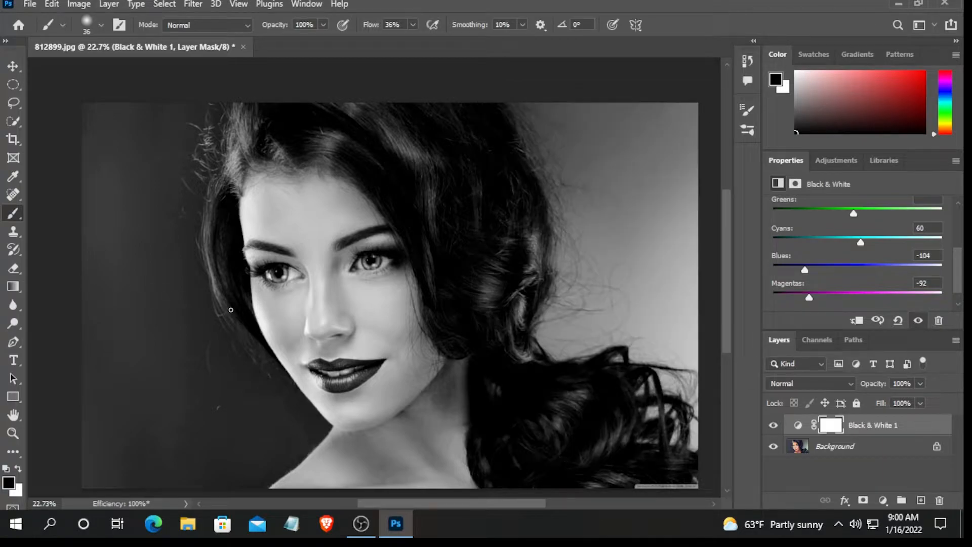
Paint black over the upper and lower lips on the Black & White layer mask to restore their red color, leaving the teeth gray.
scroll(231, 310, up, 2)
scroll(306, 314, up, 1)
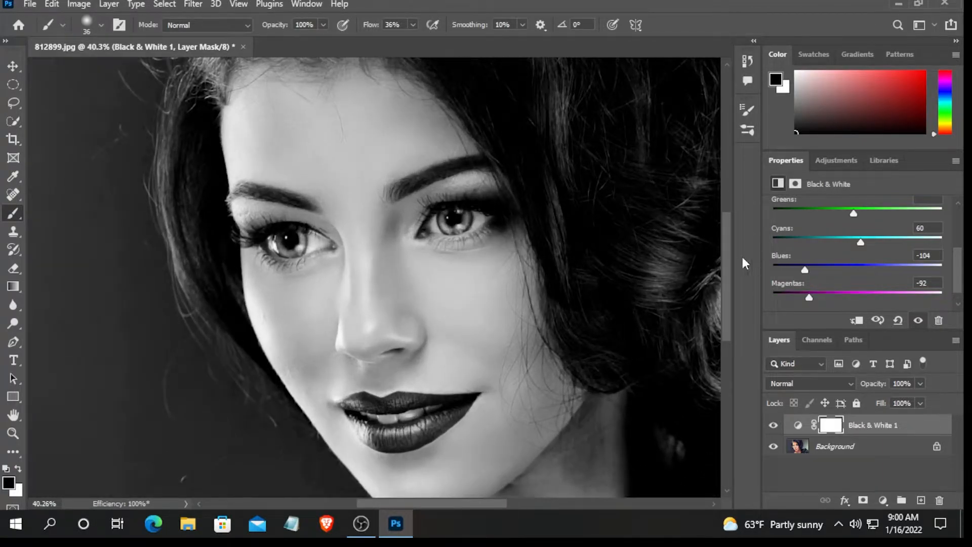
scroll(724, 266, down, 2)
scroll(341, 297, up, 2)
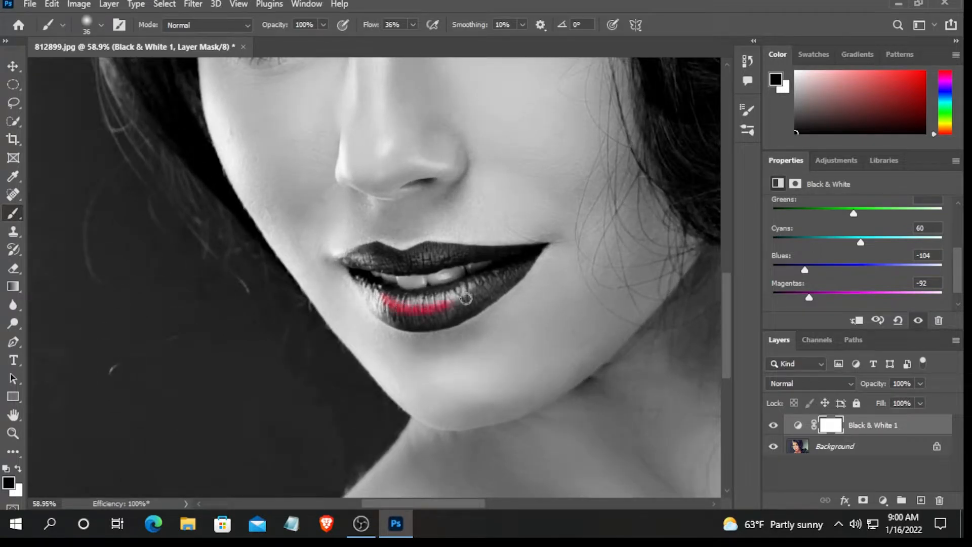
drag(463, 293, 517, 264)
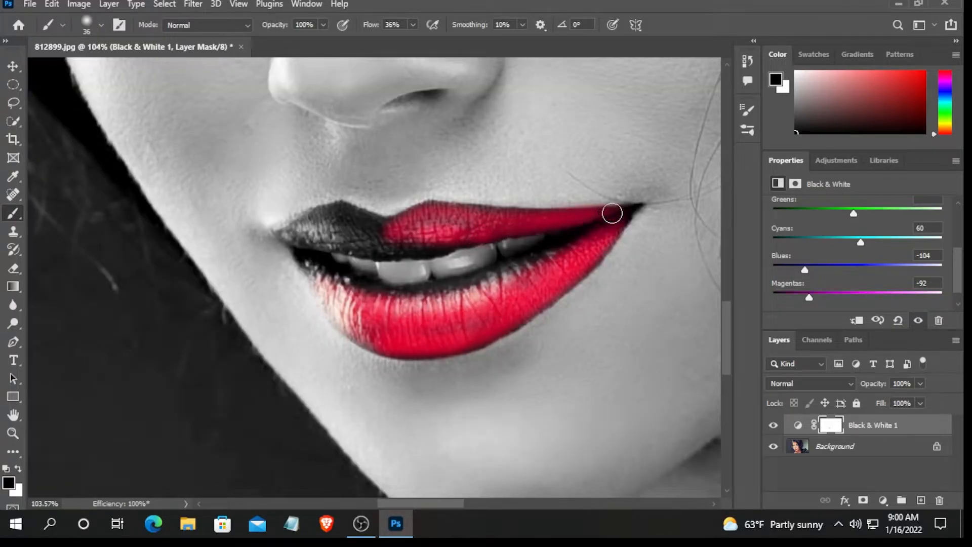
mouse_move(397, 248)
mouse_down()
mouse_move(330, 229)
mouse_move(333, 221)
mouse_move(383, 230)
mouse_move(345, 217)
mouse_move(307, 219)
mouse_move(287, 233)
mouse_move(392, 244)
mouse_move(310, 246)
mouse_move(441, 244)
mouse_move(453, 241)
mouse_move(353, 233)
mouse_move(335, 213)
mouse_move(407, 228)
mouse_move(442, 213)
mouse_move(435, 209)
mouse_move(517, 214)
mouse_up()
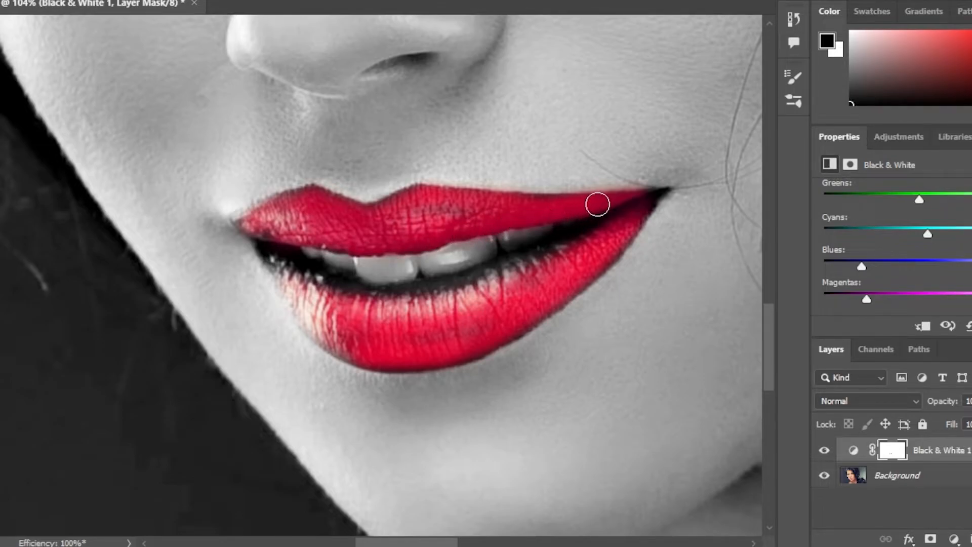
mouse_move(315, 289)
mouse_down()
mouse_move(414, 292)
mouse_move(504, 278)
mouse_move(543, 258)
mouse_move(517, 259)
mouse_move(590, 238)
mouse_move(660, 195)
mouse_up()
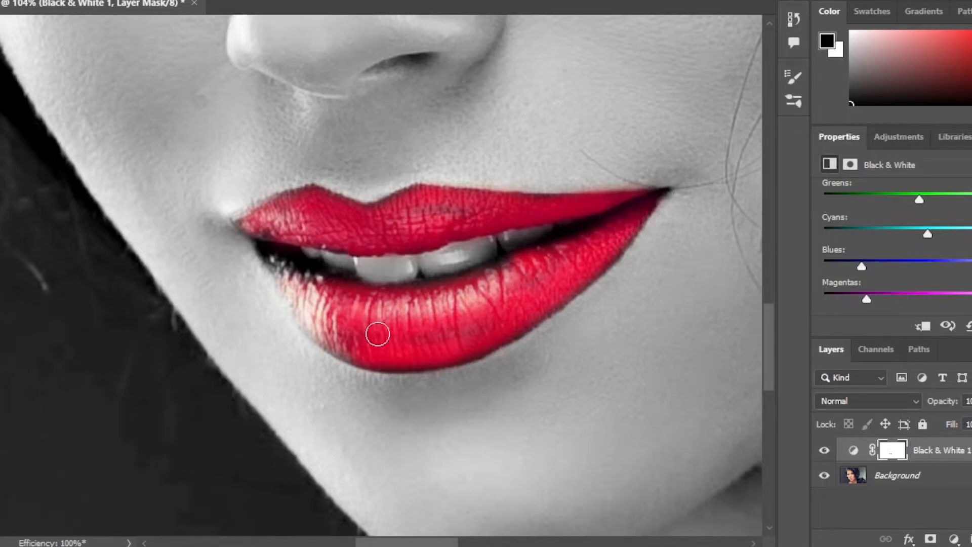
mouse_move(375, 353)
mouse_down()
mouse_move(304, 314)
mouse_move(276, 259)
mouse_move(341, 282)
mouse_up()
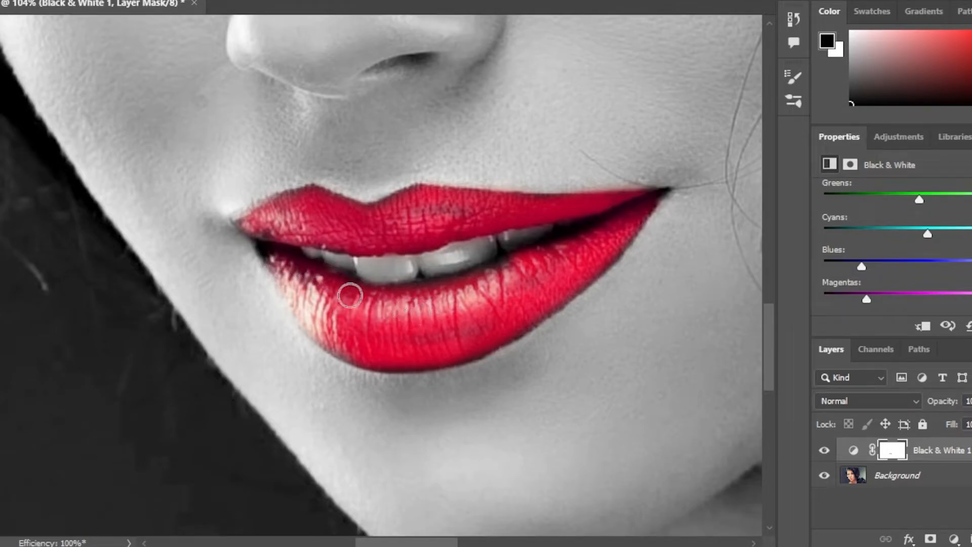
drag(271, 254, 265, 242)
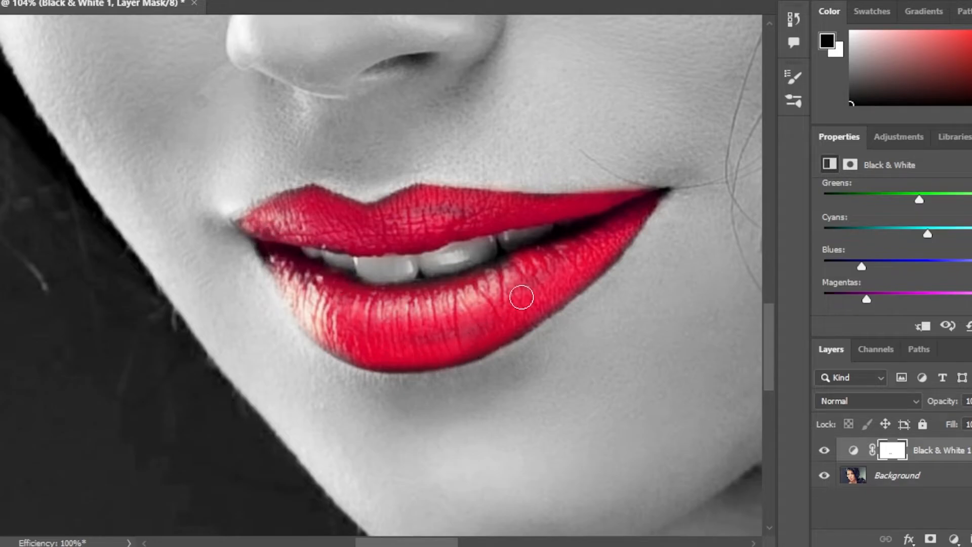
Paint black over the iris of the eye nearest the long hair on the layer mask to restore its blue color.
scroll(434, 276, down, 8)
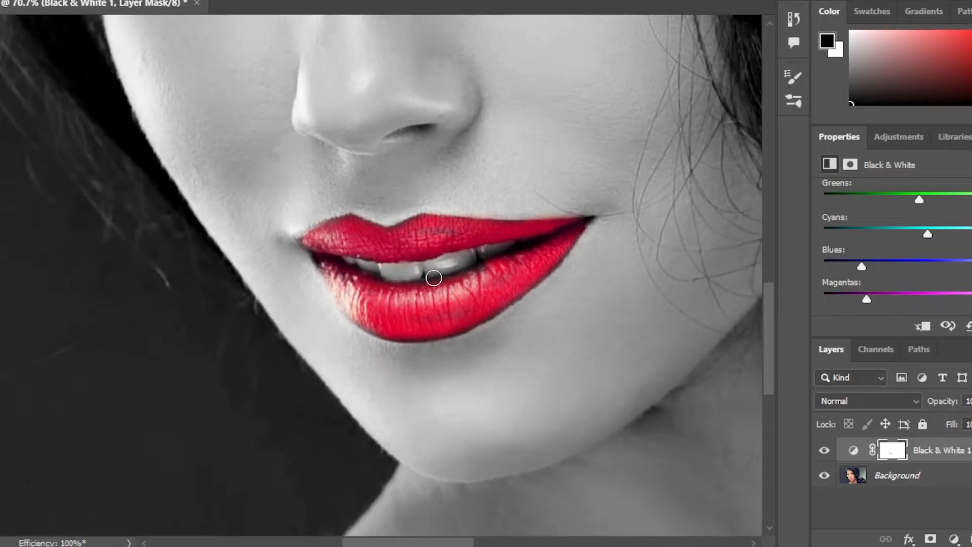
scroll(436, 275, down, 1)
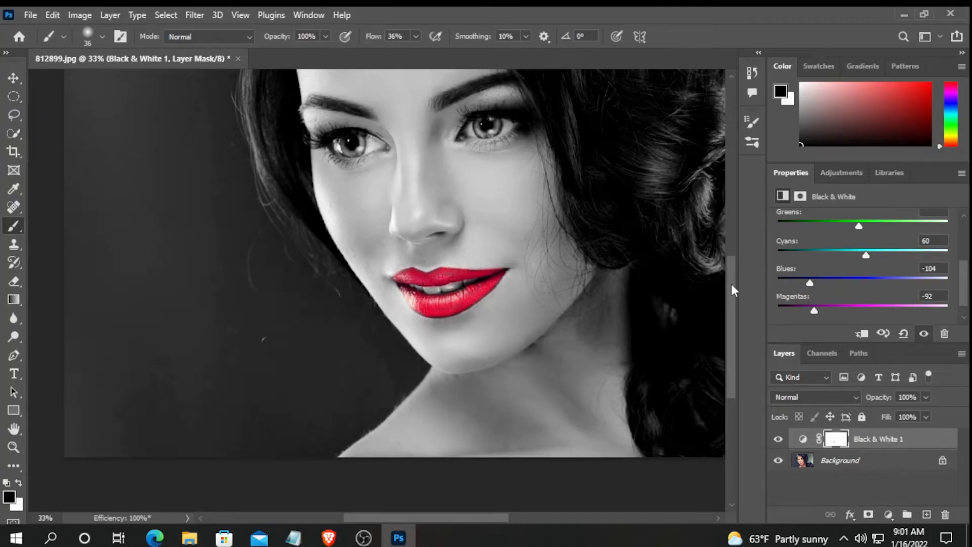
drag(769, 269, 779, 200)
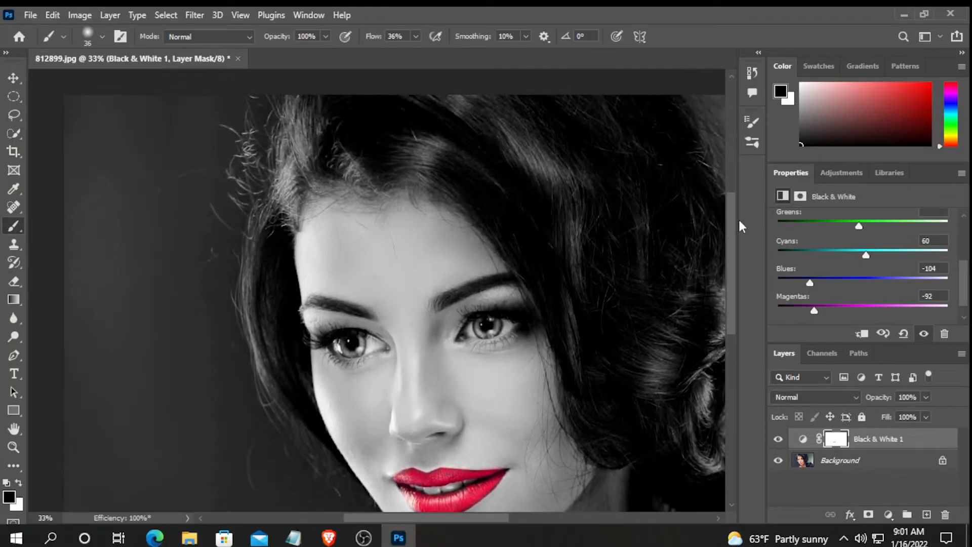
scroll(482, 364, up, 6)
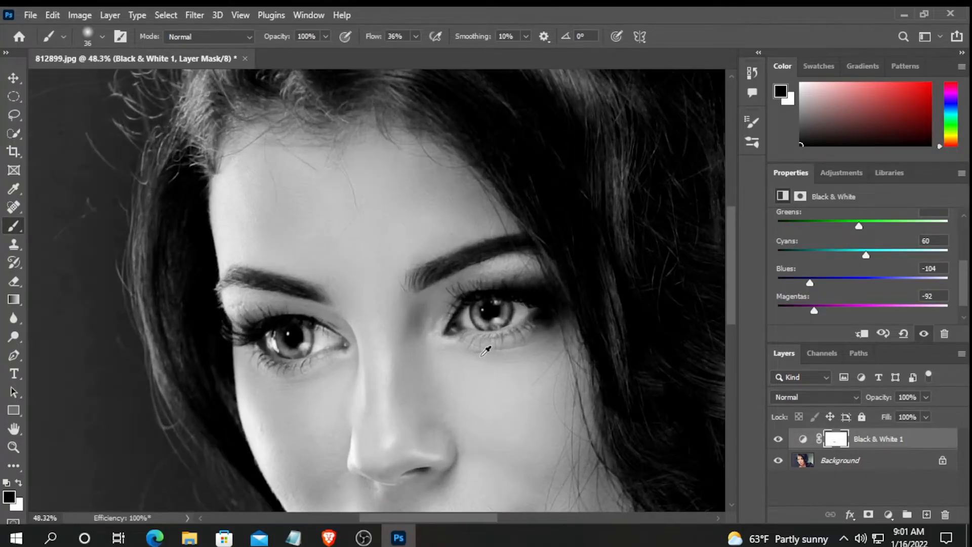
scroll(498, 299, up, 3)
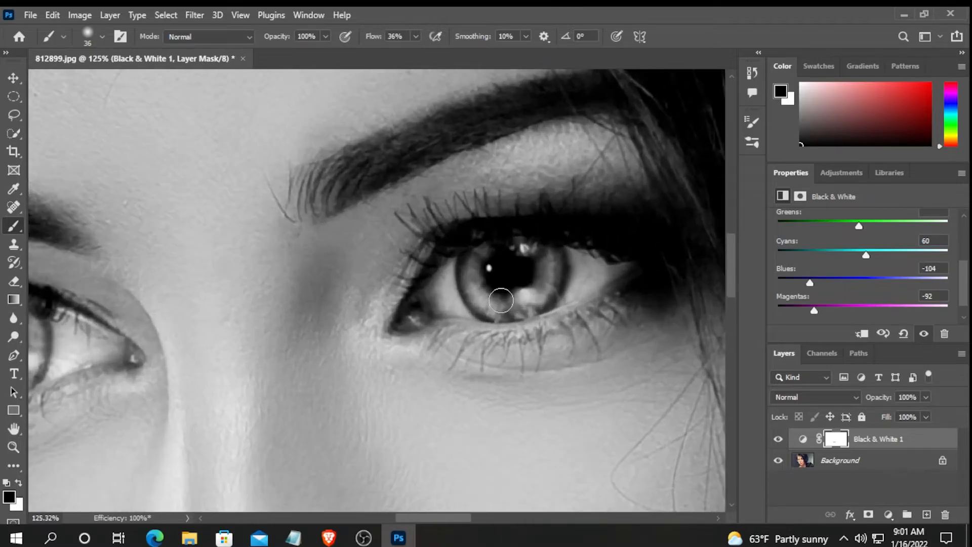
mouse_move(507, 290)
mouse_down()
mouse_move(484, 276)
mouse_move(520, 262)
mouse_move(521, 277)
mouse_move(503, 292)
mouse_move(559, 264)
mouse_move(546, 301)
mouse_up()
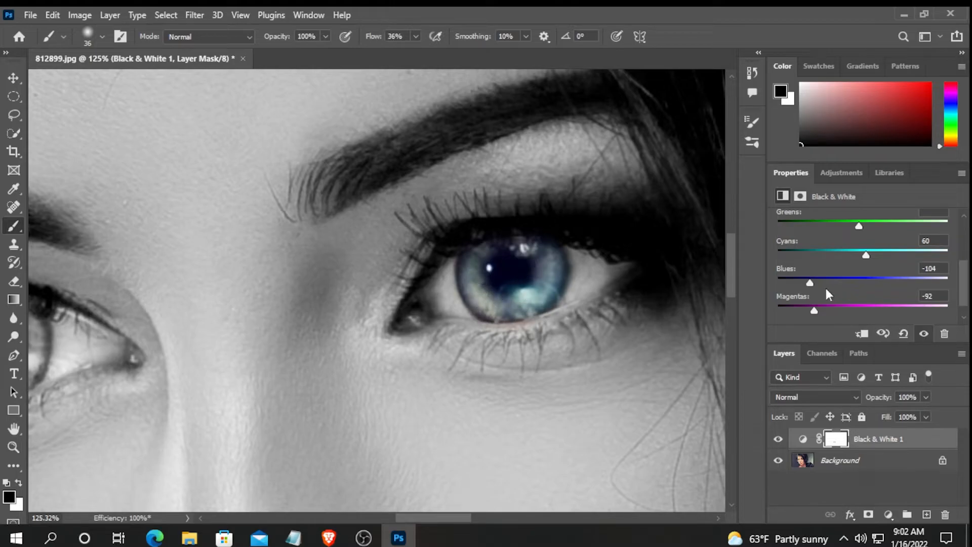
Set the Black & White adjustment's Blues to -60.
scroll(487, 275, down, 6)
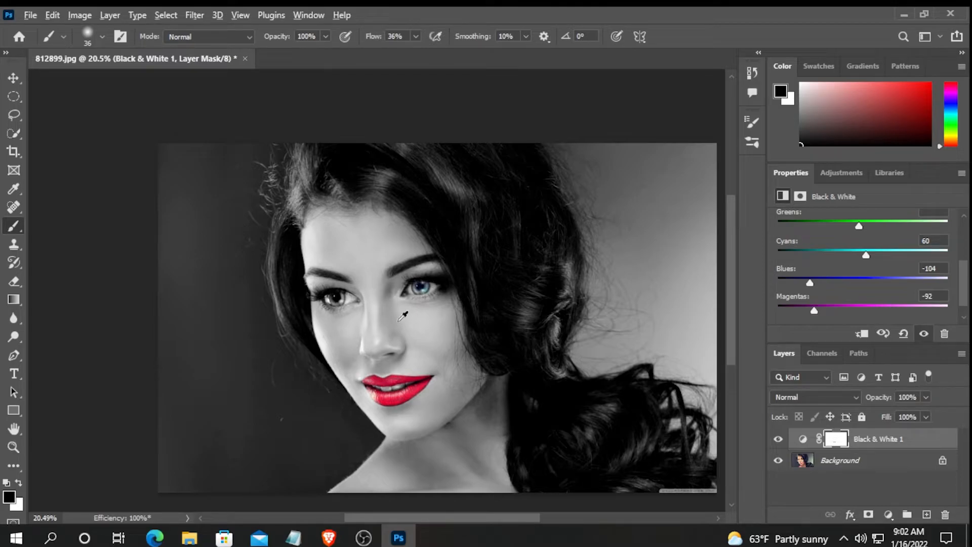
drag(807, 282, 828, 292)
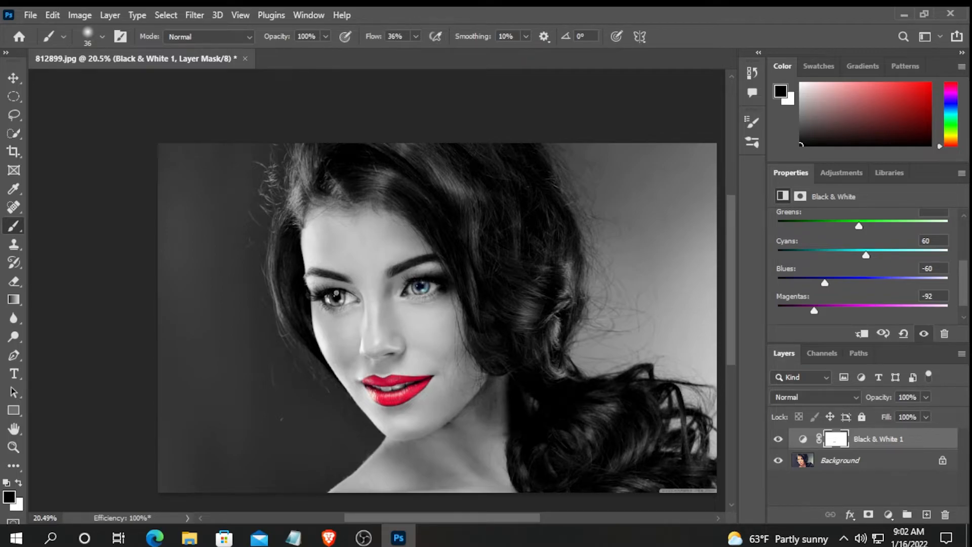
scroll(337, 292, up, 1)
key(super)
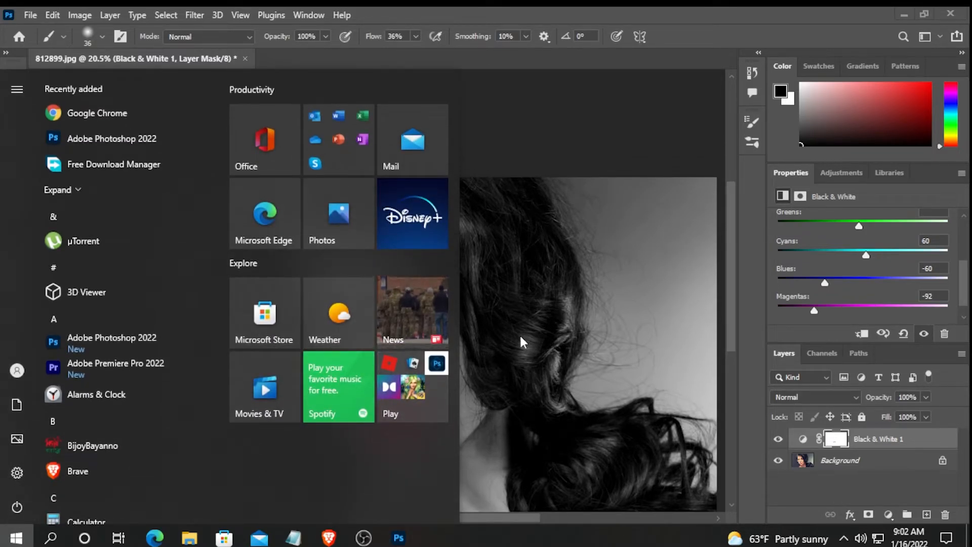
Paint black over the iris of the remaining gray eye on the Black & White layer mask to restore its blue color.
click(522, 342)
scroll(335, 341, up, 14)
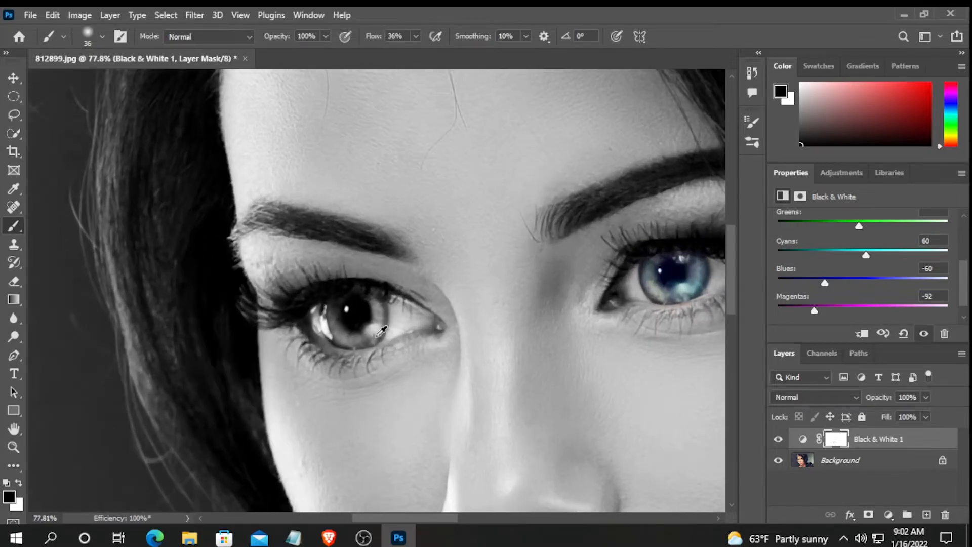
scroll(381, 332, up, 2)
scroll(337, 310, up, 2)
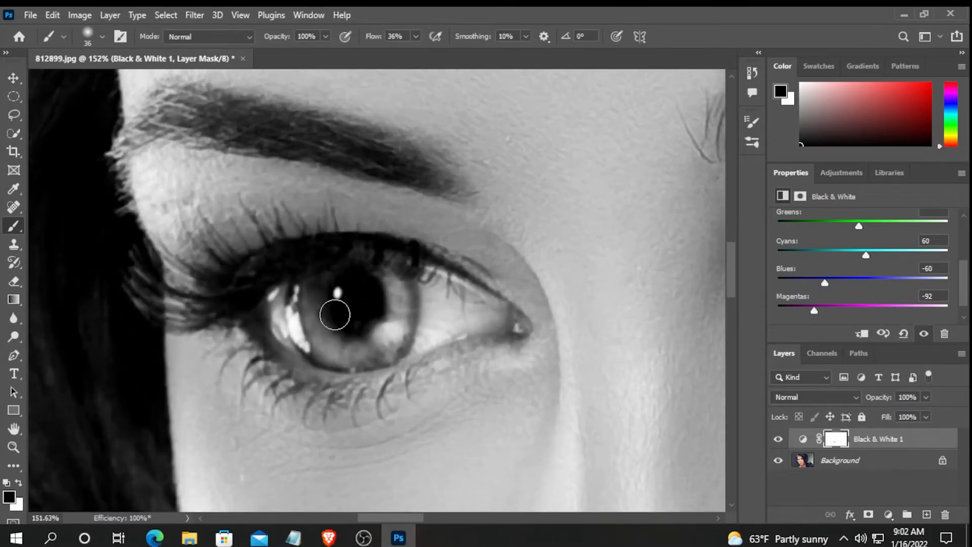
mouse_move(334, 297)
mouse_down()
mouse_move(377, 320)
mouse_move(352, 337)
mouse_move(340, 297)
mouse_move(388, 289)
mouse_move(392, 317)
mouse_move(394, 295)
mouse_move(393, 330)
mouse_move(377, 349)
mouse_move(345, 353)
mouse_move(312, 286)
mouse_move(387, 277)
mouse_move(407, 311)
mouse_move(396, 344)
mouse_move(354, 354)
mouse_move(322, 347)
mouse_move(308, 334)
mouse_move(303, 296)
mouse_move(363, 282)
mouse_move(400, 289)
mouse_move(400, 340)
mouse_move(378, 353)
mouse_move(339, 355)
mouse_move(317, 346)
mouse_move(306, 325)
mouse_move(308, 294)
mouse_move(375, 277)
mouse_move(403, 285)
mouse_move(392, 337)
mouse_move(341, 354)
mouse_move(309, 341)
mouse_move(310, 304)
mouse_up()
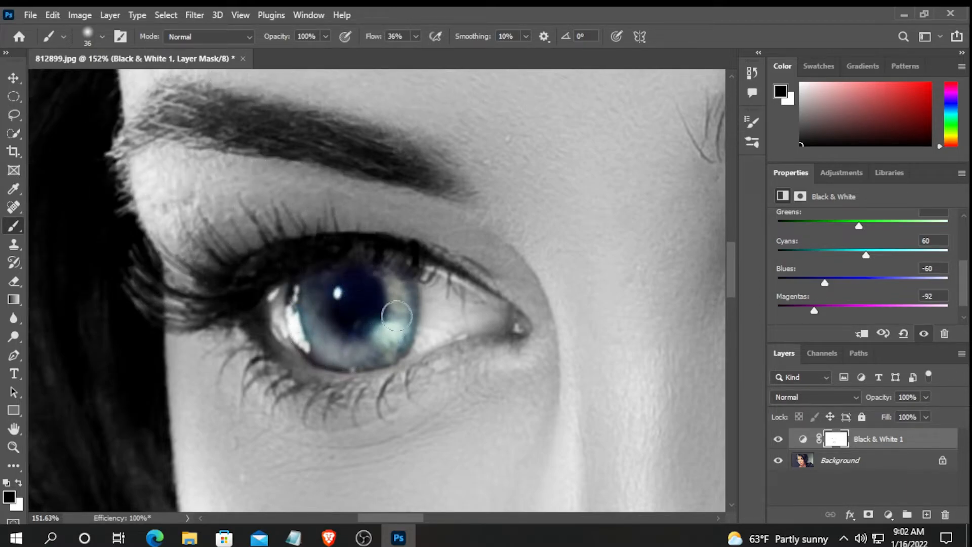
scroll(377, 306, down, 1)
scroll(375, 306, down, 3)
scroll(376, 306, down, 4)
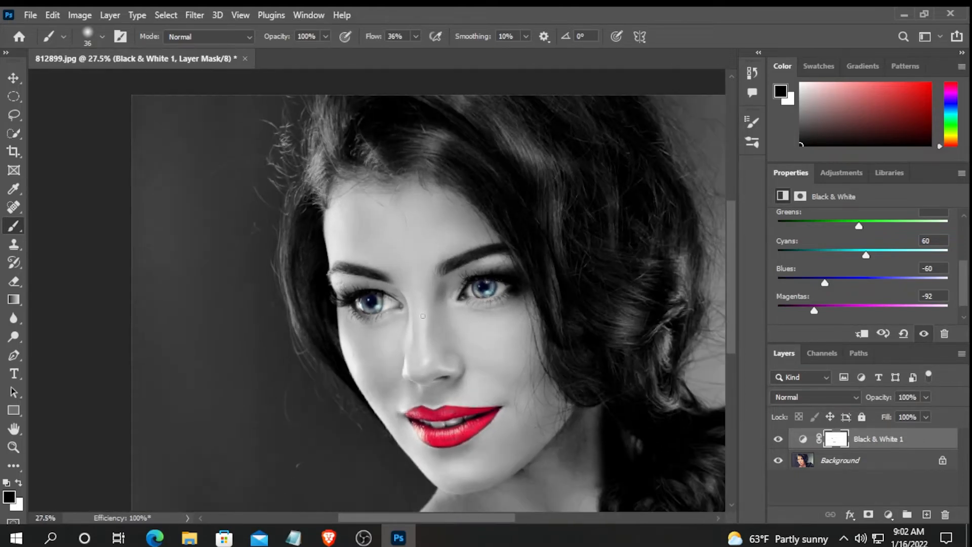
scroll(614, 361, down, 3)
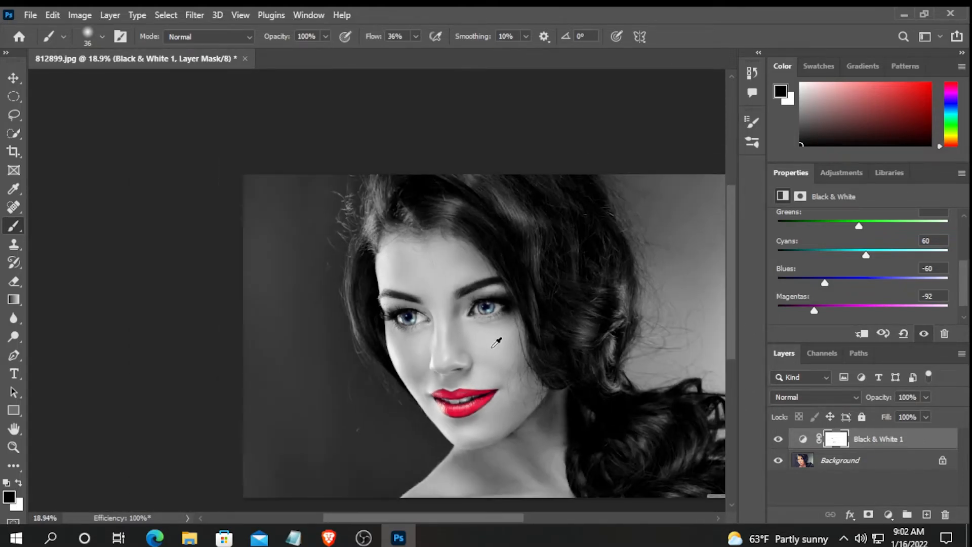
Add a Hue/Saturation adjustment layer above the Black & White layer and set its Master saturation to +51.
mouse_move(735, 321)
mouse_down()
mouse_move(734, 368)
mouse_move(733, 334)
mouse_up()
scroll(587, 417, up, 1)
scroll(590, 412, up, 2)
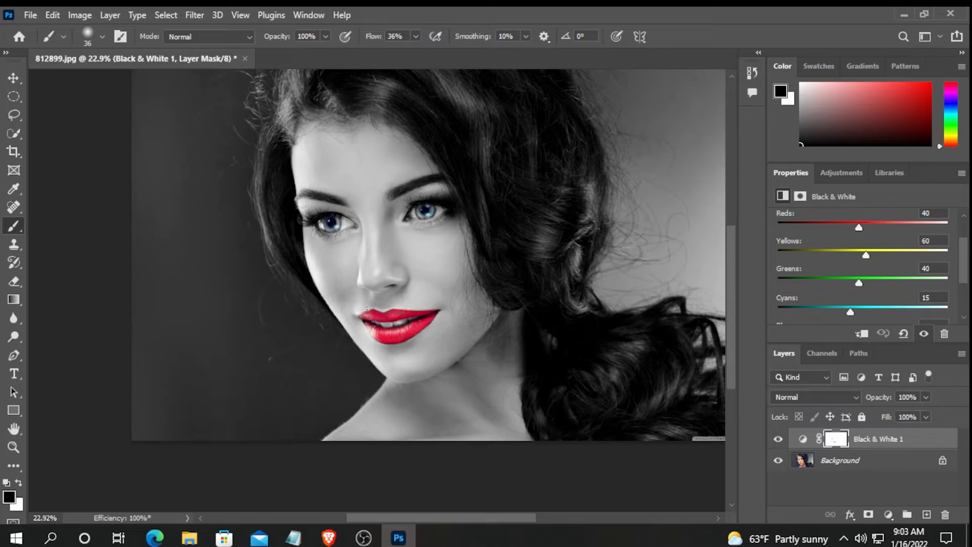
scroll(368, 308, up, 1)
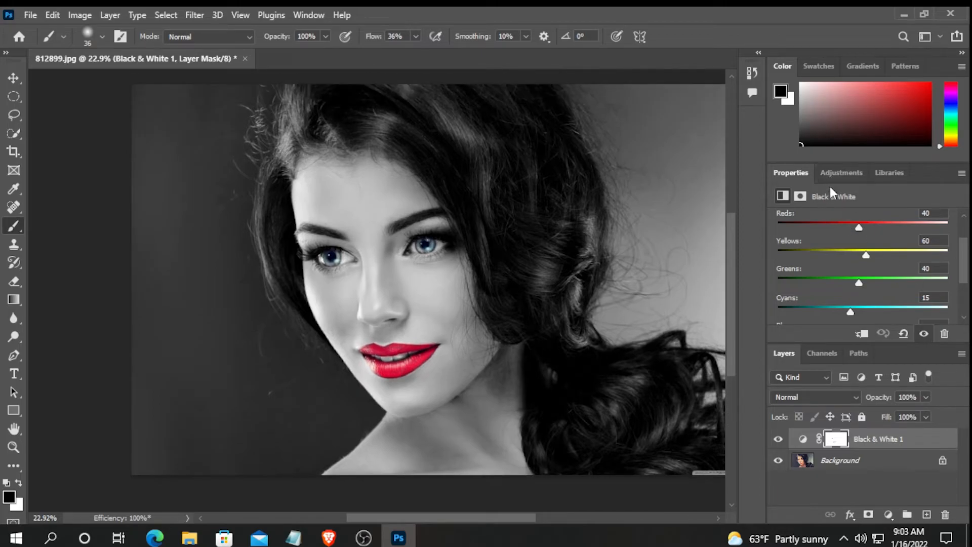
scroll(802, 276, down, 3)
scroll(790, 273, up, 4)
click(841, 175)
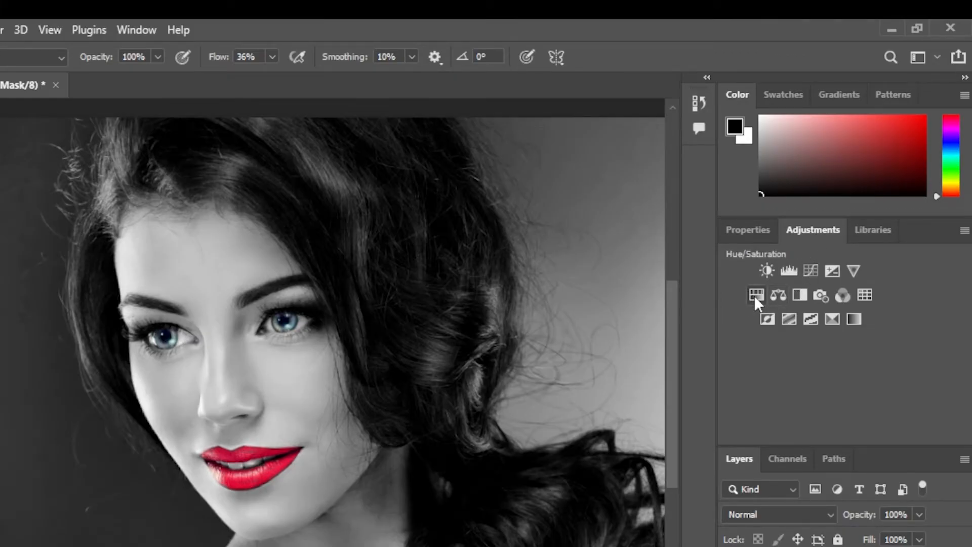
click(754, 296)
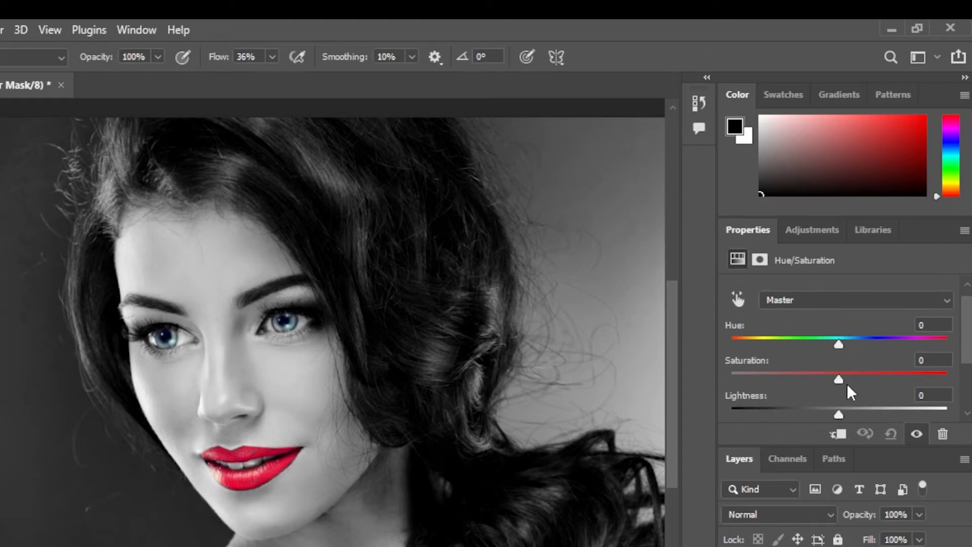
drag(839, 379, 897, 380)
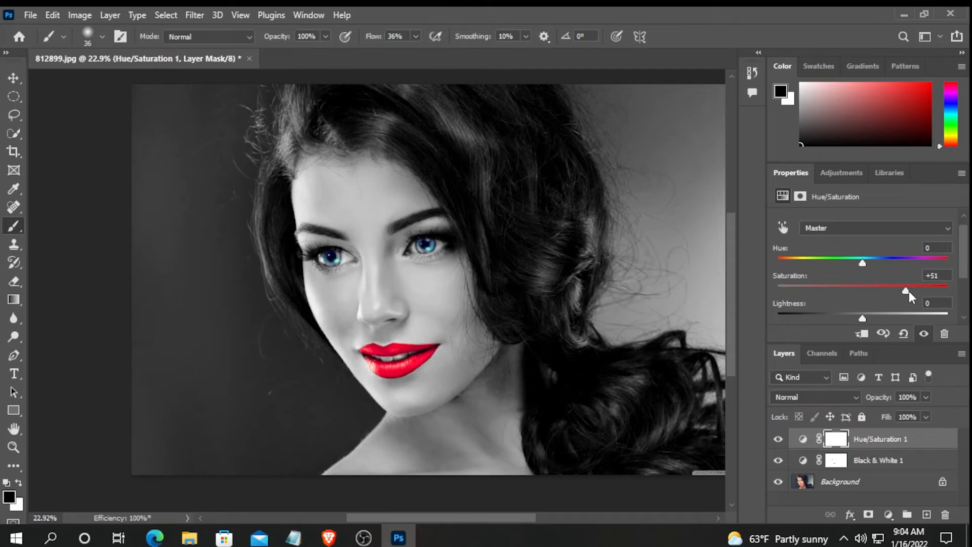
Export the portrait as a JPG with Excellent quality, saving it as 812899.jpg on the Desktop.
click(30, 15)
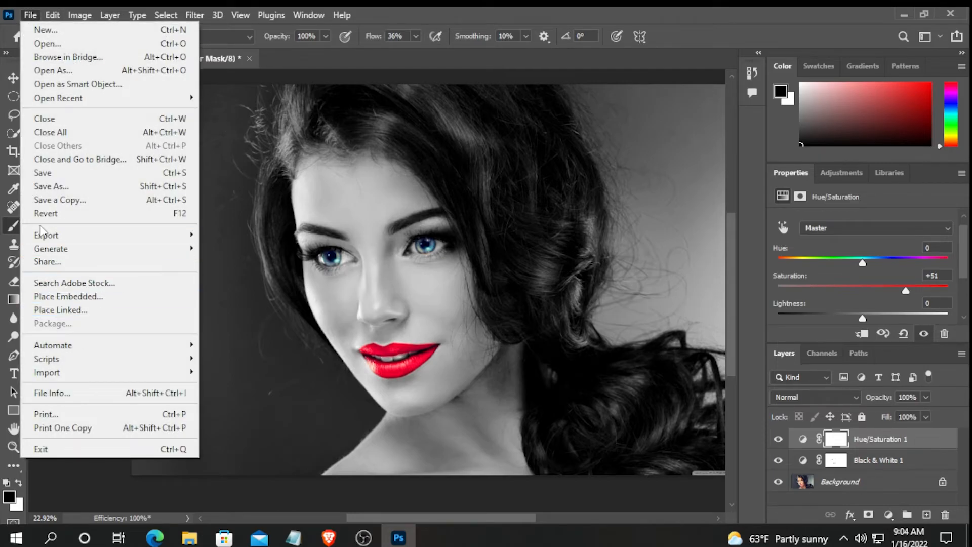
mouse_move(111, 242)
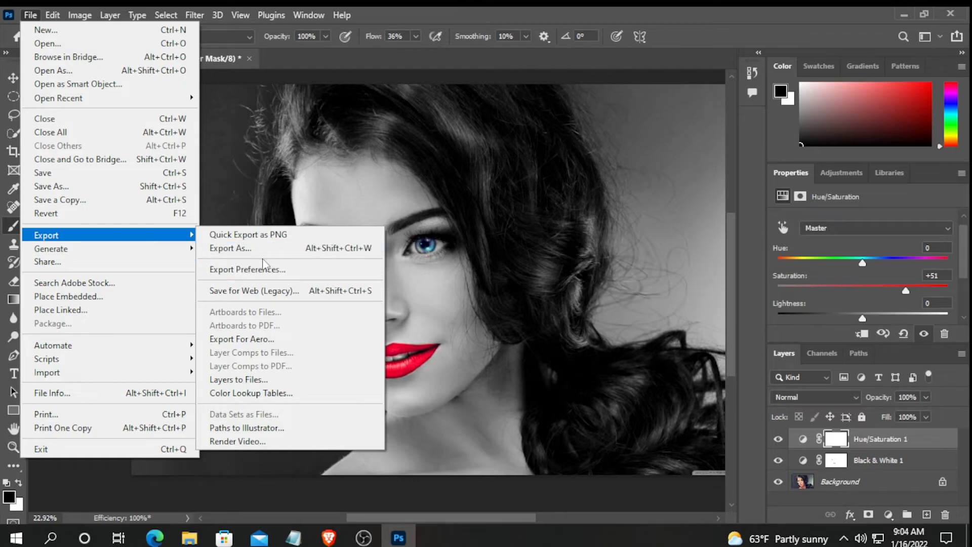
click(297, 248)
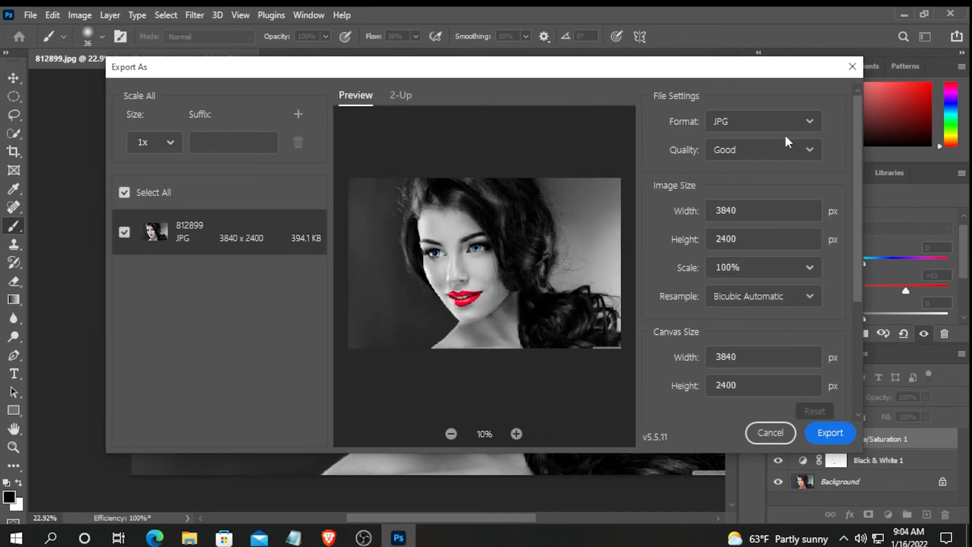
click(787, 148)
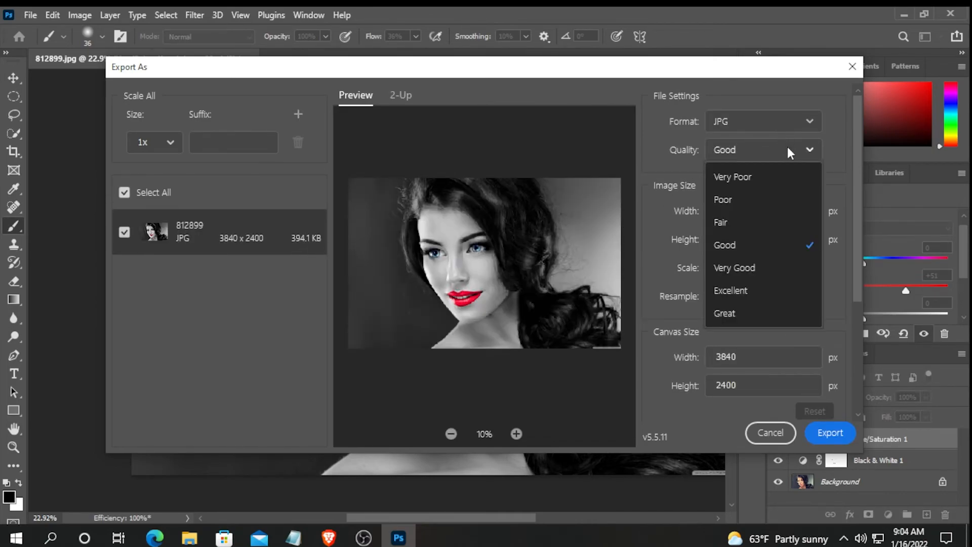
click(757, 293)
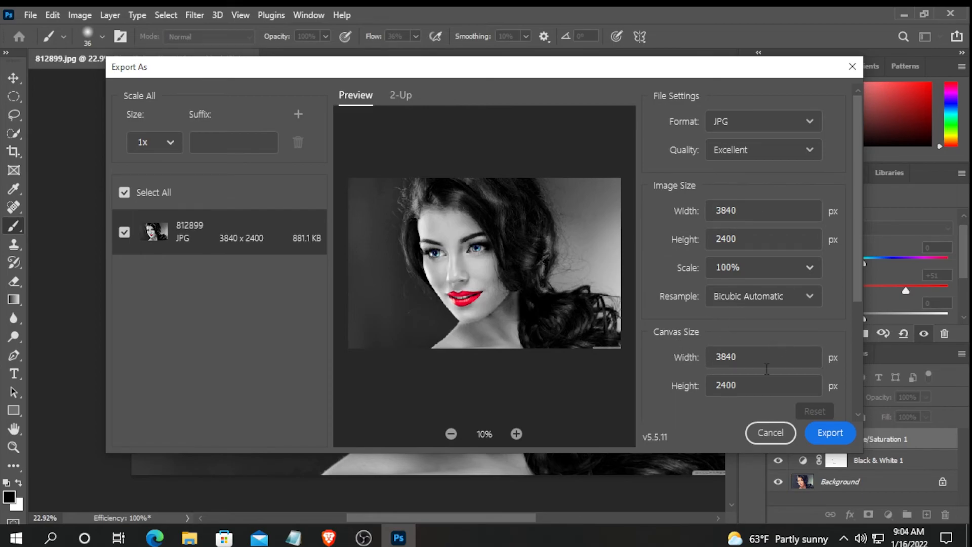
click(830, 434)
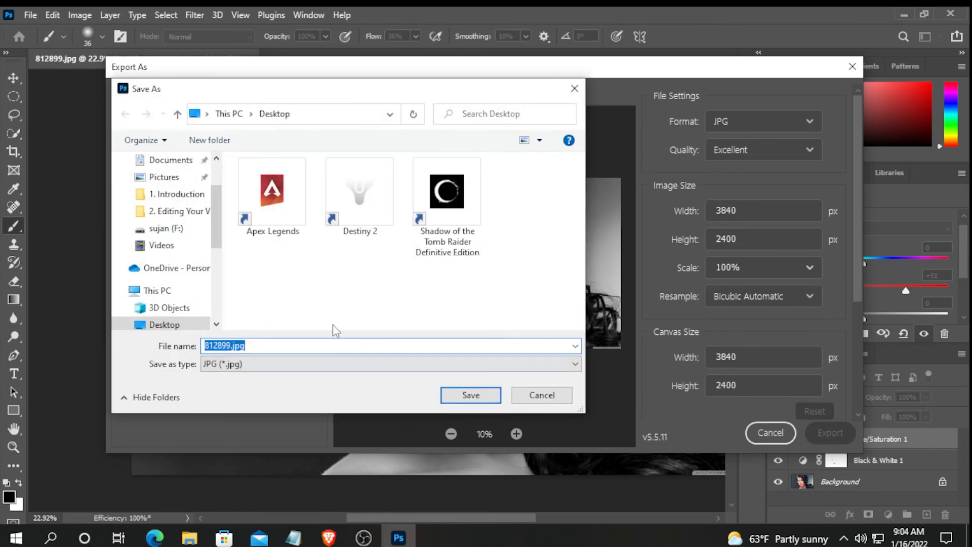
click(482, 395)
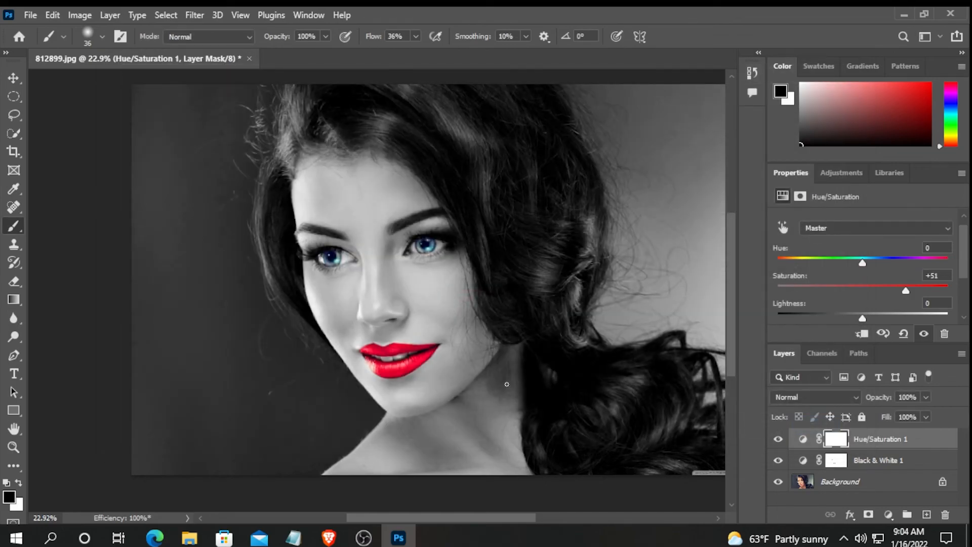
Quit Photoshop without saving the changes to the 812899.jpg document and switch to OBS.
click(950, 14)
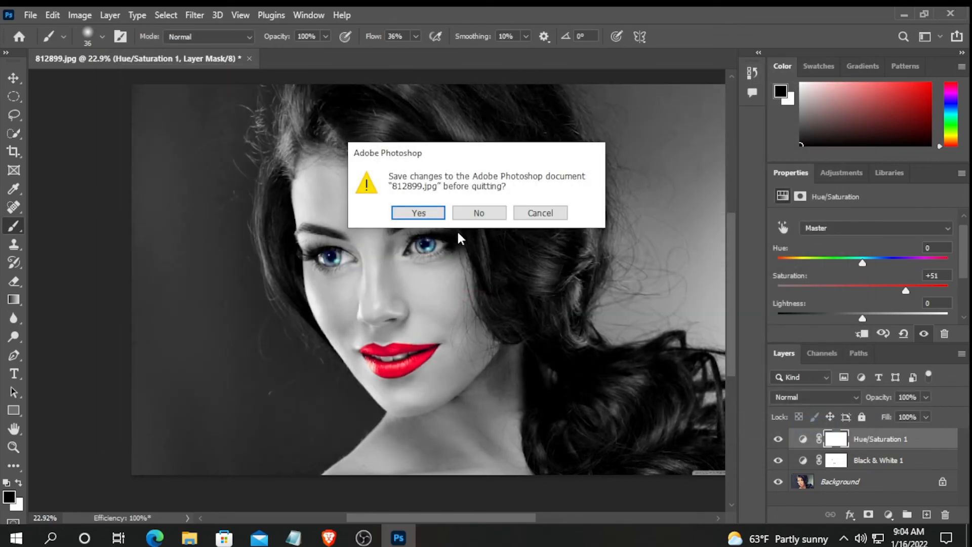
click(492, 213)
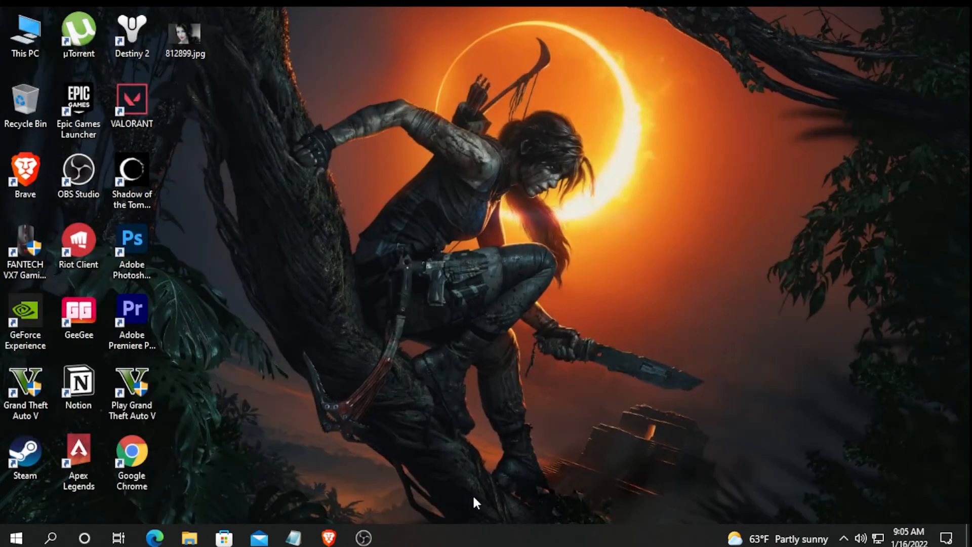
click(375, 530)
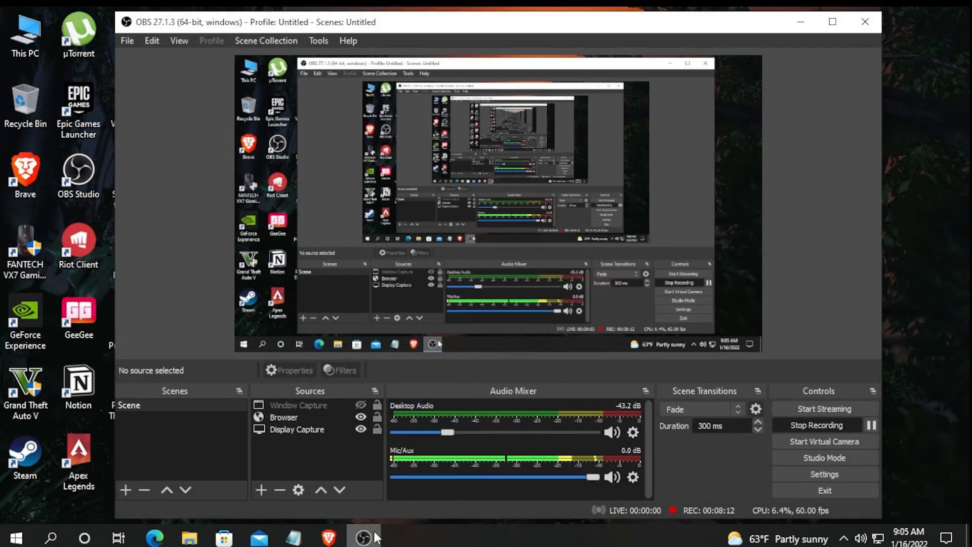